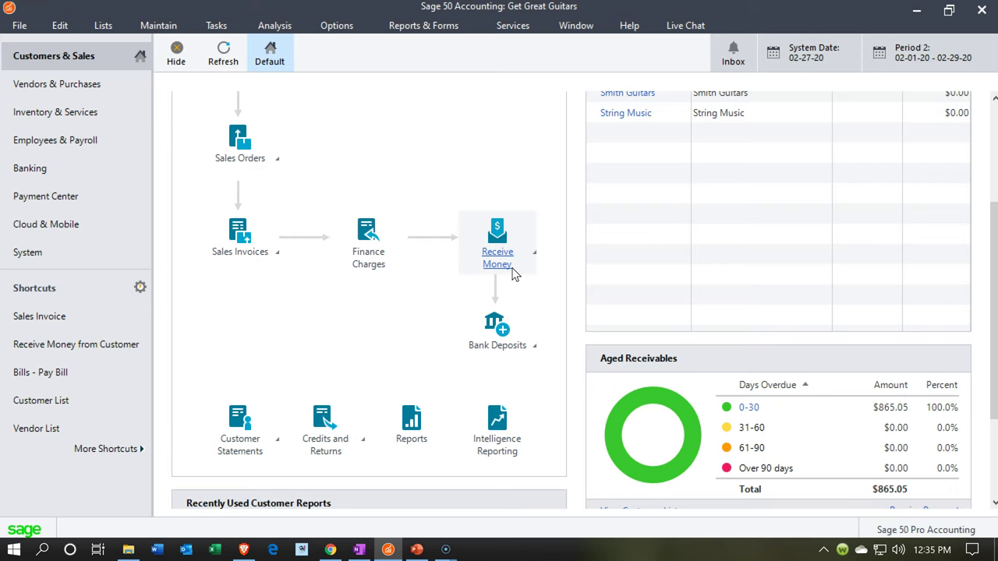
Step: Open a blank Receive Money from Customer receipt and maximize its window
{"action": "left_click", "coordinate": [519, 252]}
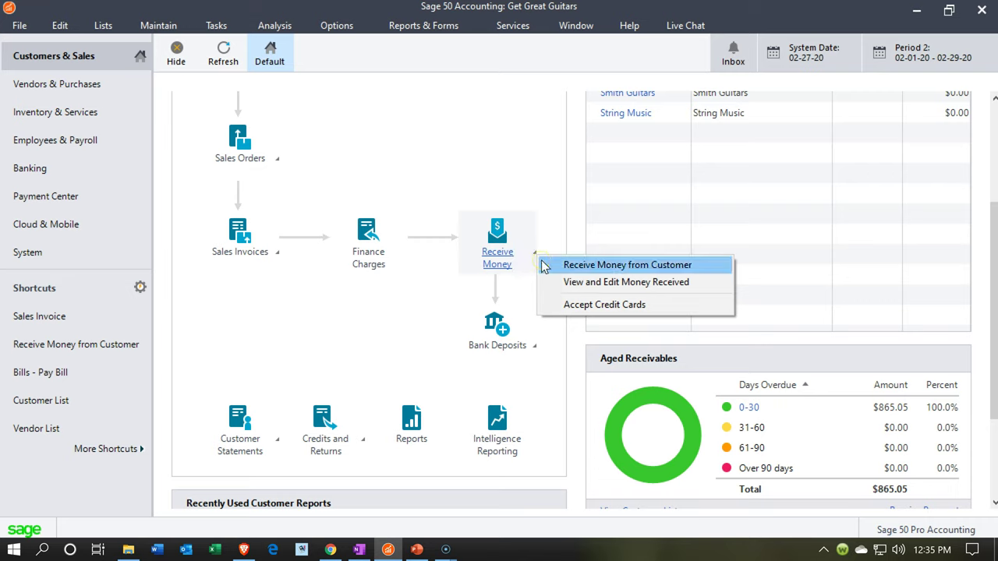
{"action": "left_click", "coordinate": [544, 265]}
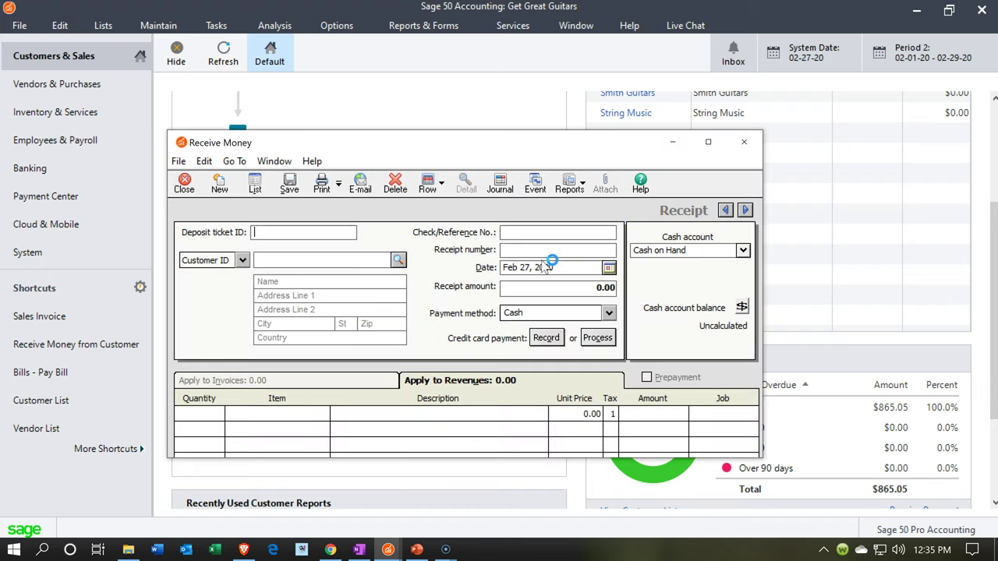
{"action": "left_click", "coordinate": [708, 142]}
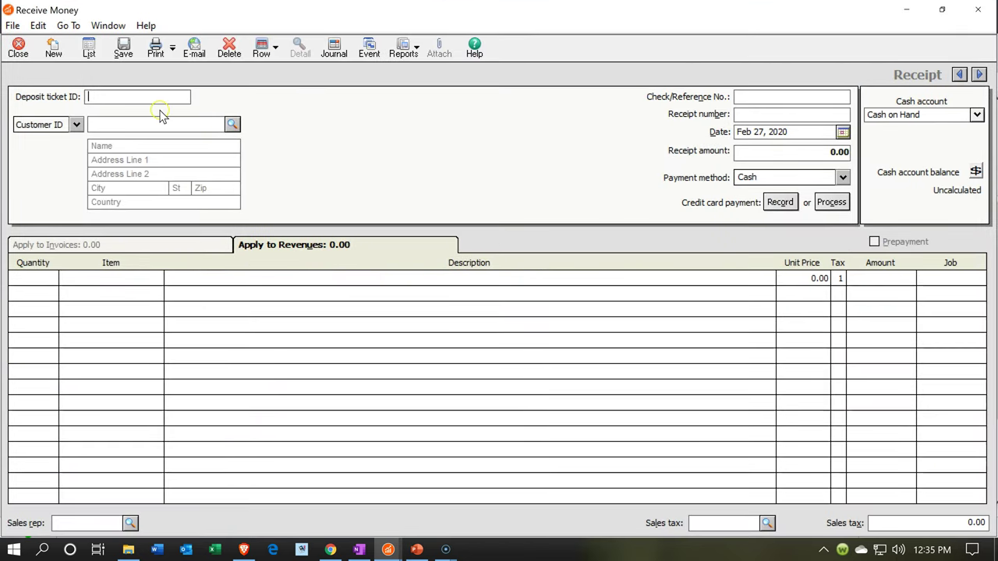
{"action": "type", "text": "Strin"}
{"action": "key", "text": "BackSpace"}
{"action": "key", "text": "BackSpace"}
{"action": "key", "text": "BackSpace"}
{"action": "key", "text": "BackSpace"}
{"action": "key", "text": "BackSpace"}
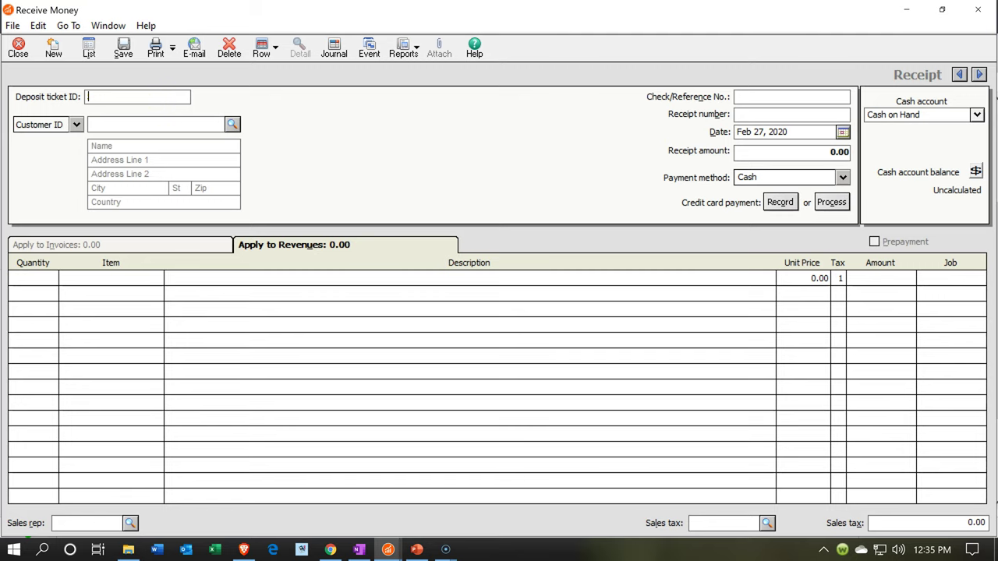
Step: Enter 0541 as the deposit ticket ID and set the receipt's customer to String Music
{"action": "type", "text": "0541"}
{"action": "key", "text": "Tab"}
{"action": "key", "text": "Tab"}
{"action": "type", "text": "Stri"}
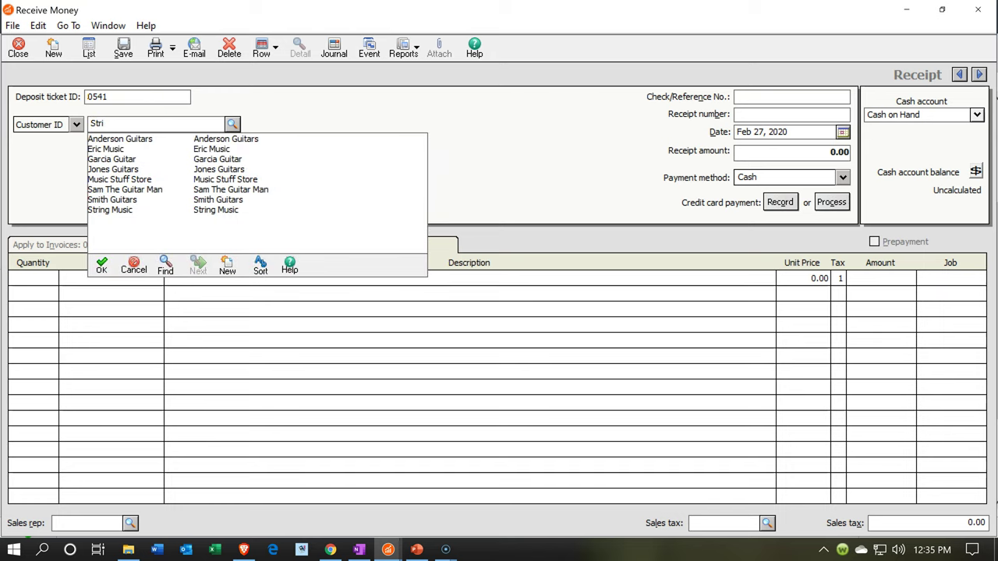
{"action": "type", "text": "ng Music"}
{"action": "key", "text": "Tab"}
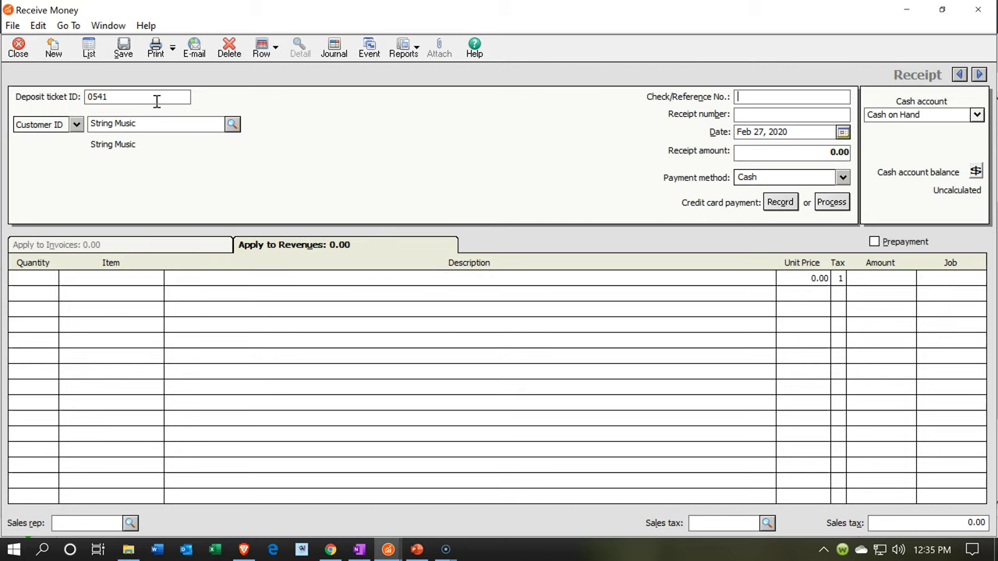
Step: Enter 054 as the check/reference number and 4531 as the receipt number
{"action": "type", "text": "054"}
{"action": "key", "text": "Tab"}
{"action": "type", "text": "4531"}
{"action": "key", "text": "Tab"}
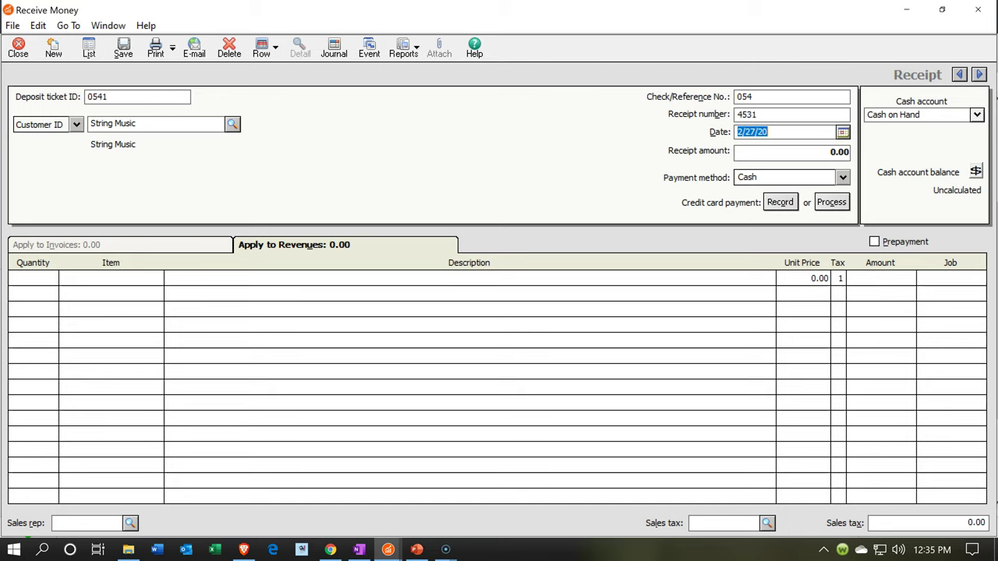
Step: Set the receipt date to Feb 23, 2020 and the receipt amount to 300.00
{"action": "key", "text": "minus"}
{"action": "key", "text": "minus"}
{"action": "key", "text": "minus"}
{"action": "key", "text": "minus"}
{"action": "key", "text": "Tab"}
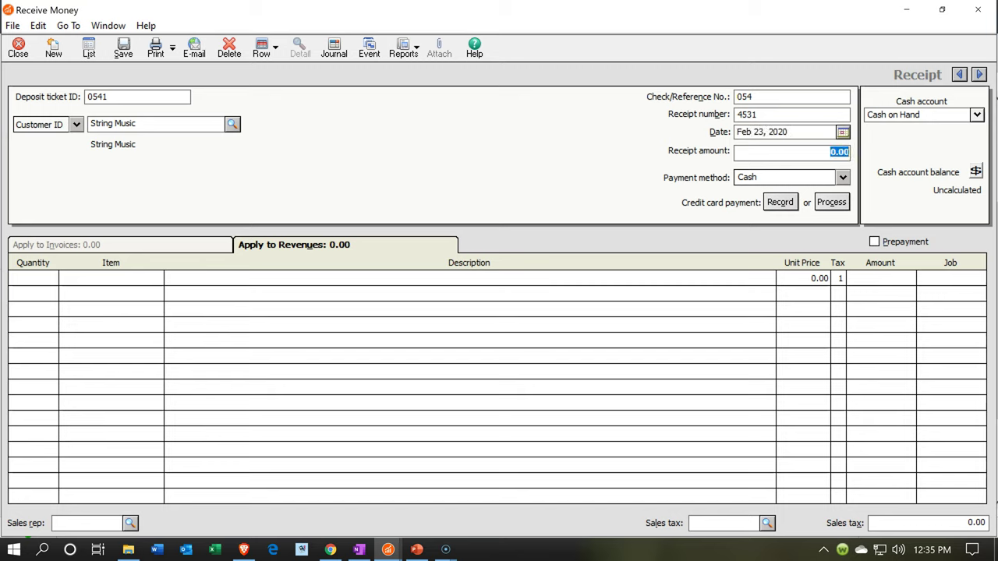
{"action": "type", "text": "300"}
{"action": "key", "text": "Tab"}
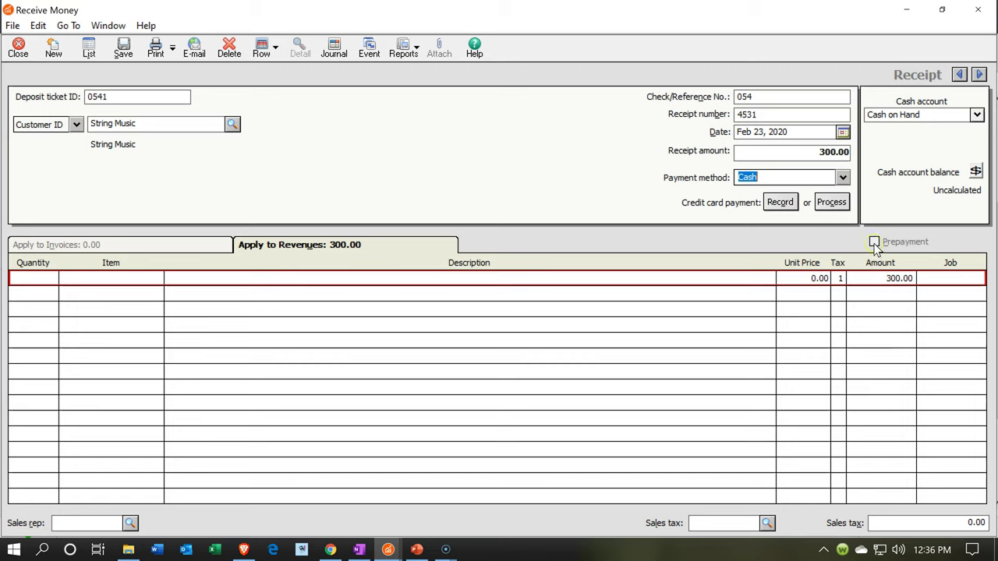
Step: Mark the receipt as a prepayment and re-enter the receipt amount of 300.00
{"action": "key", "text": "Tab"}
{"action": "key", "text": "alt+p"}
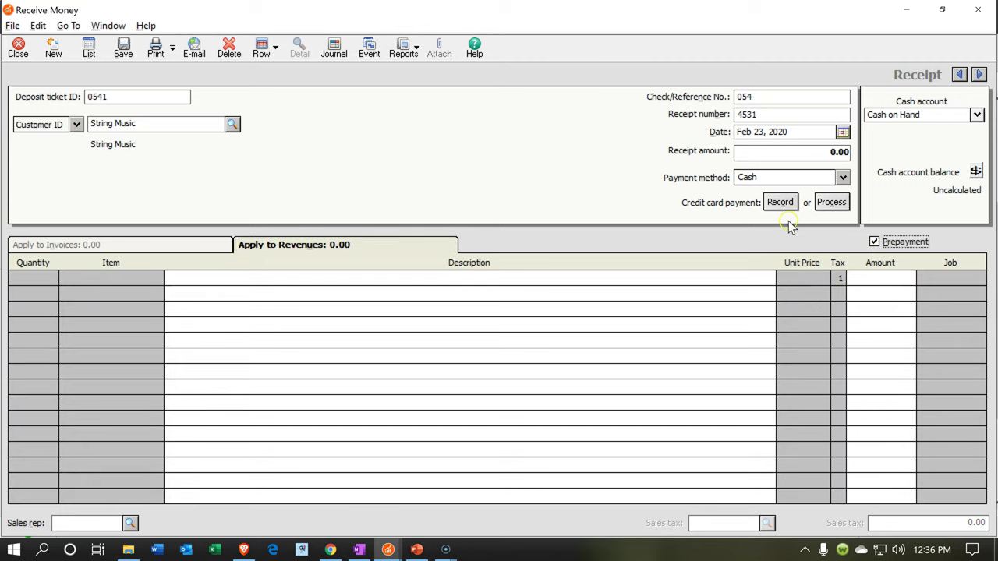
{"action": "left_click", "coordinate": [839, 152]}
{"action": "type", "text": "300"}
{"action": "key", "text": "Tab"}
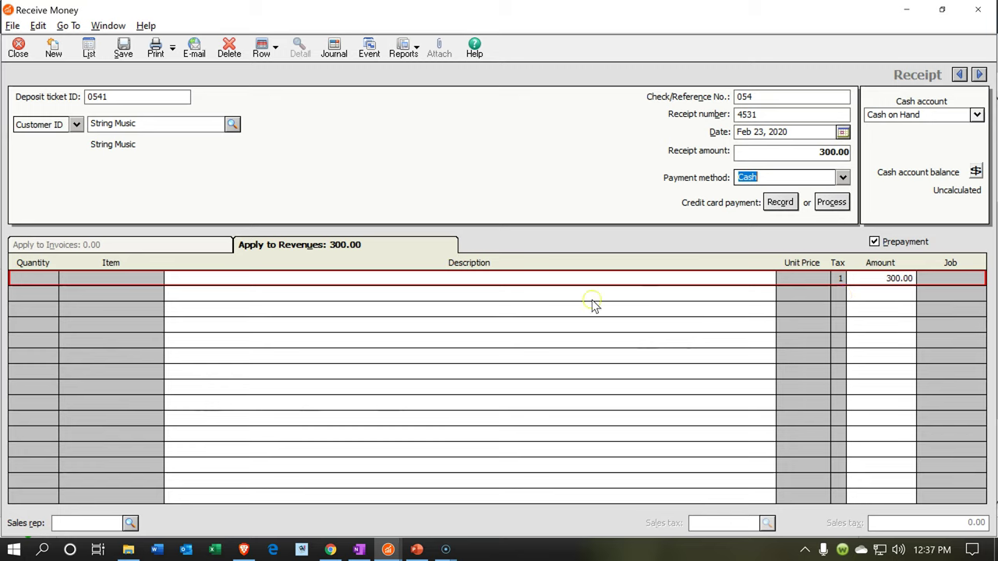
Step: Enter "Prepayment on guitar" as the first line's description, then save and close the receipt
{"action": "left_click", "coordinate": [364, 279]}
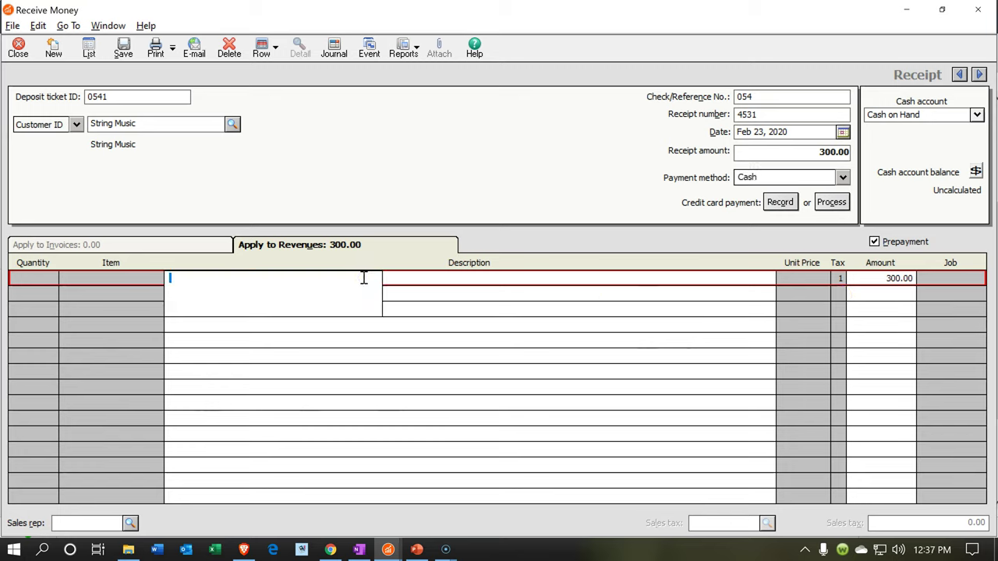
{"action": "type", "text": "Prepayment on g"}
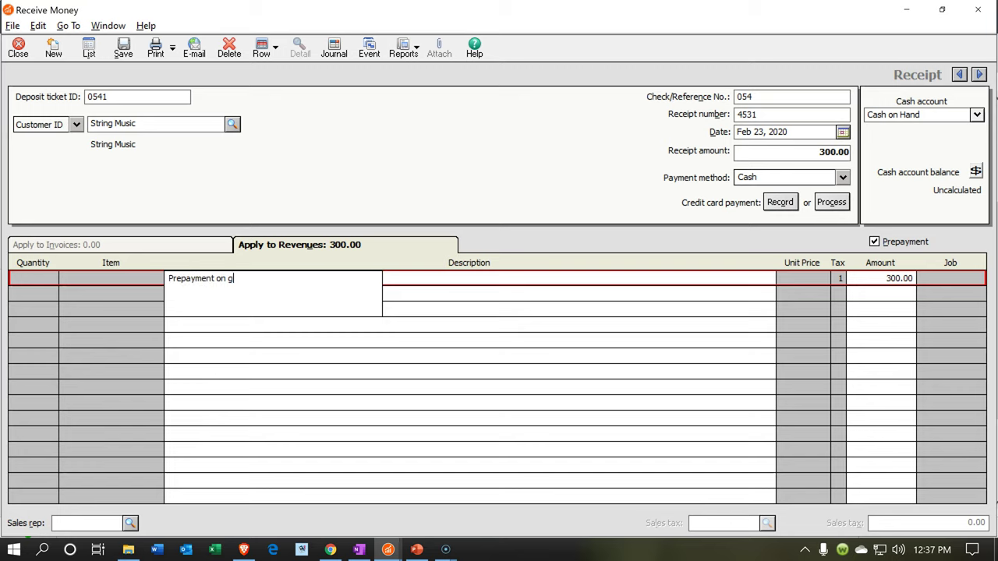
{"action": "type", "text": "uitar"}
{"action": "key", "text": "Tab"}
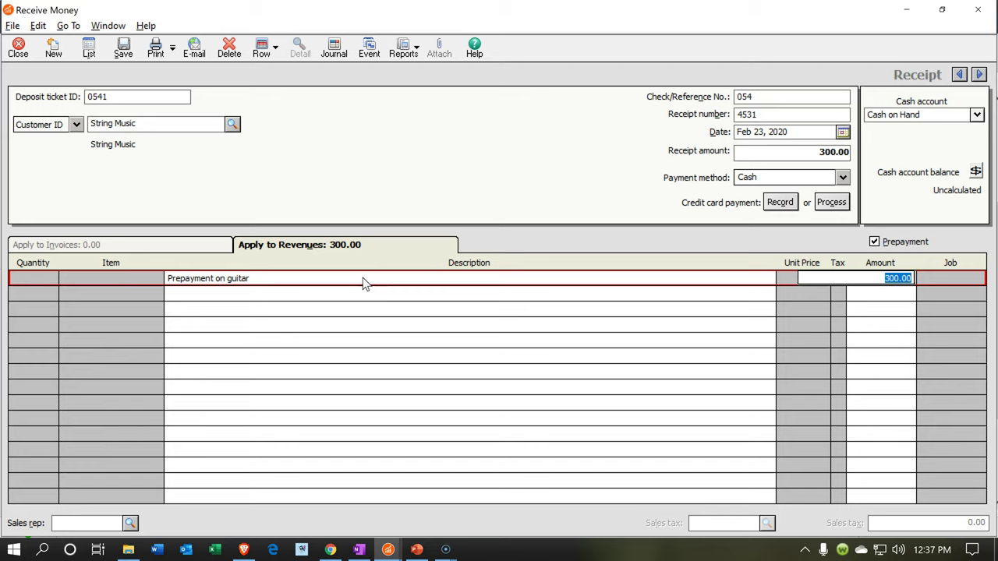
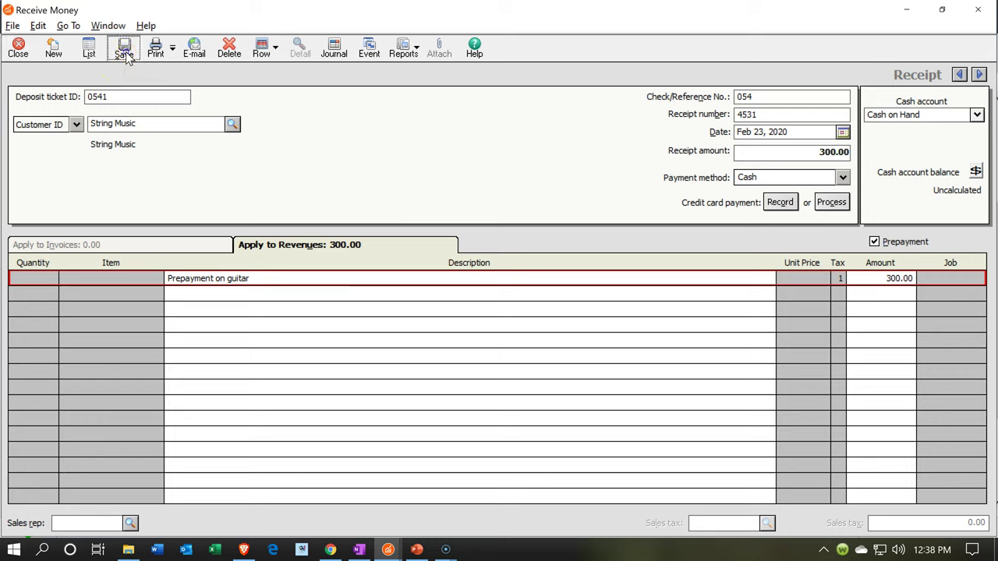
{"action": "left_click", "coordinate": [125, 53]}
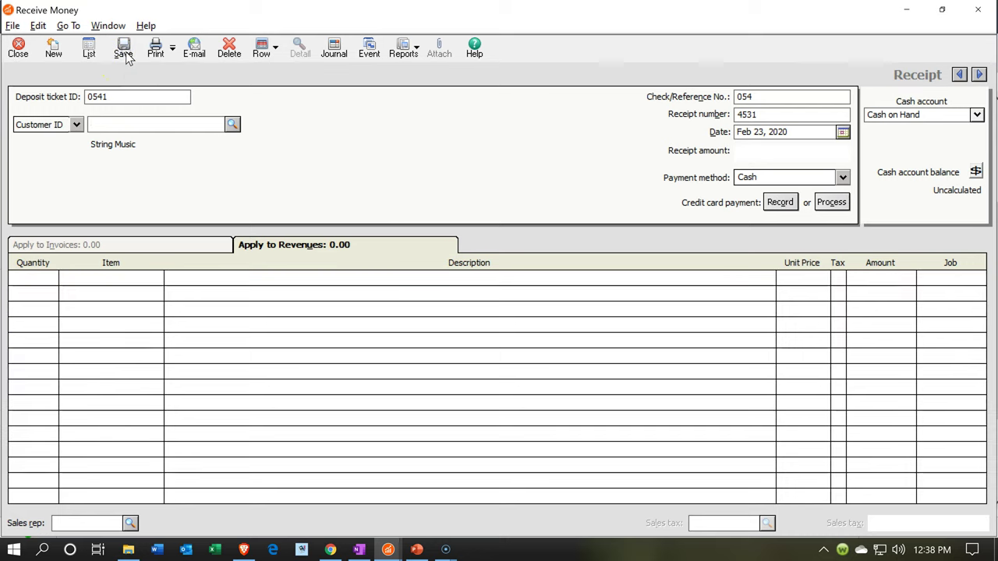
{"action": "left_click", "coordinate": [984, 10]}
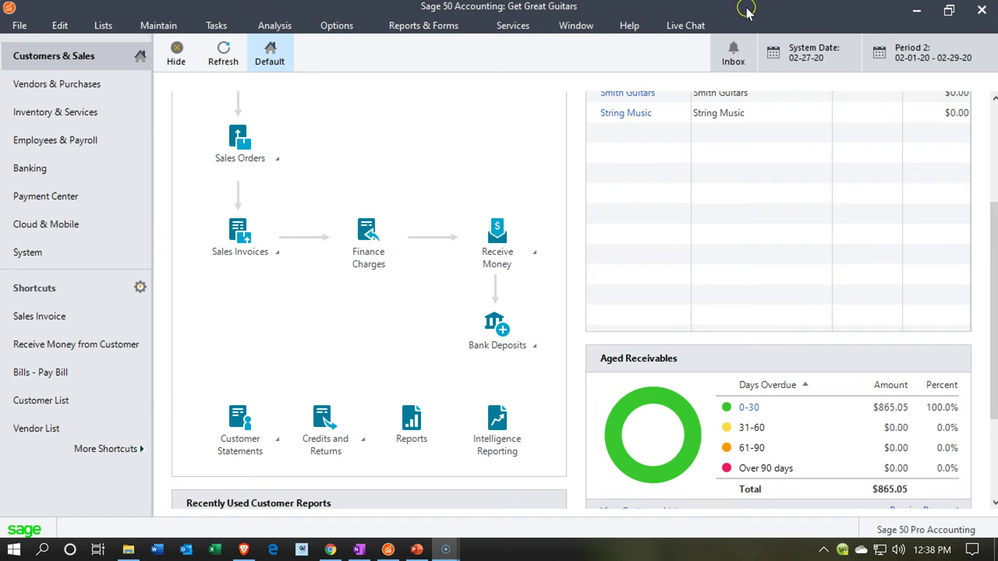
Step: Display the standard Balance Sheet from the financial statement reports
{"action": "left_click", "coordinate": [445, 26]}
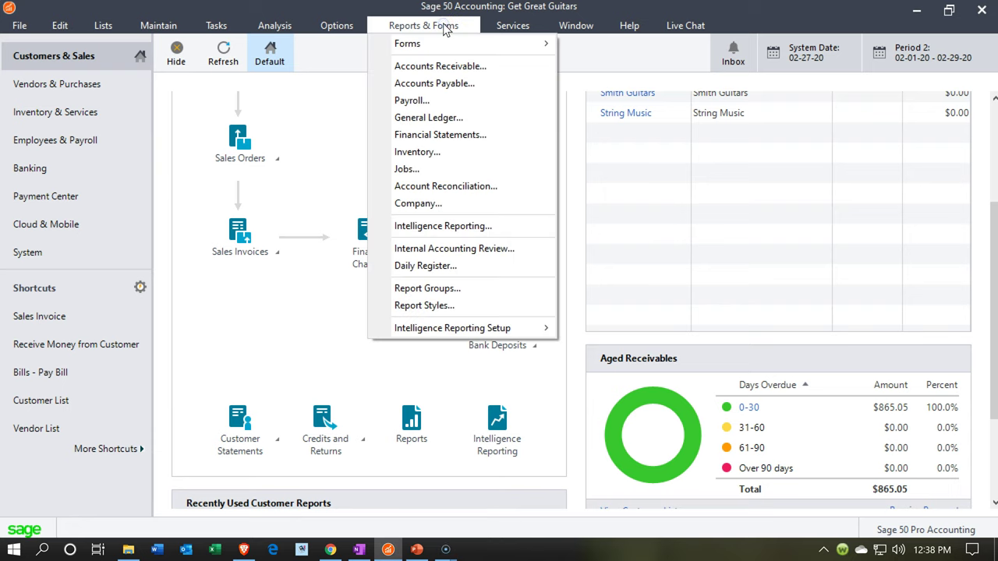
{"action": "left_click", "coordinate": [435, 138]}
{"action": "double_click", "coordinate": [312, 140]}
{"action": "left_click", "coordinate": [222, 166]}
{"action": "left_click", "coordinate": [194, 321]}
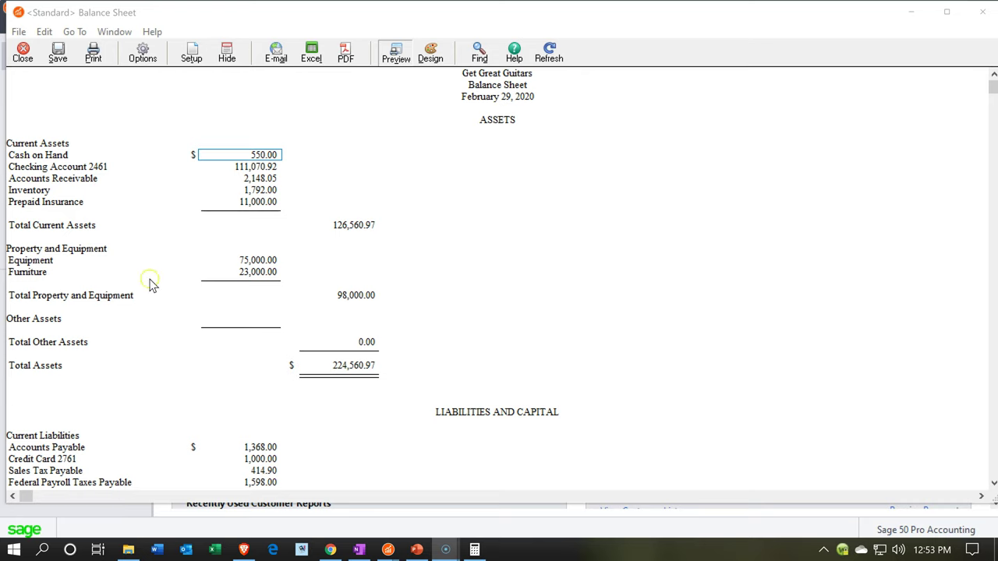
{"action": "left_click", "coordinate": [92, 54]}
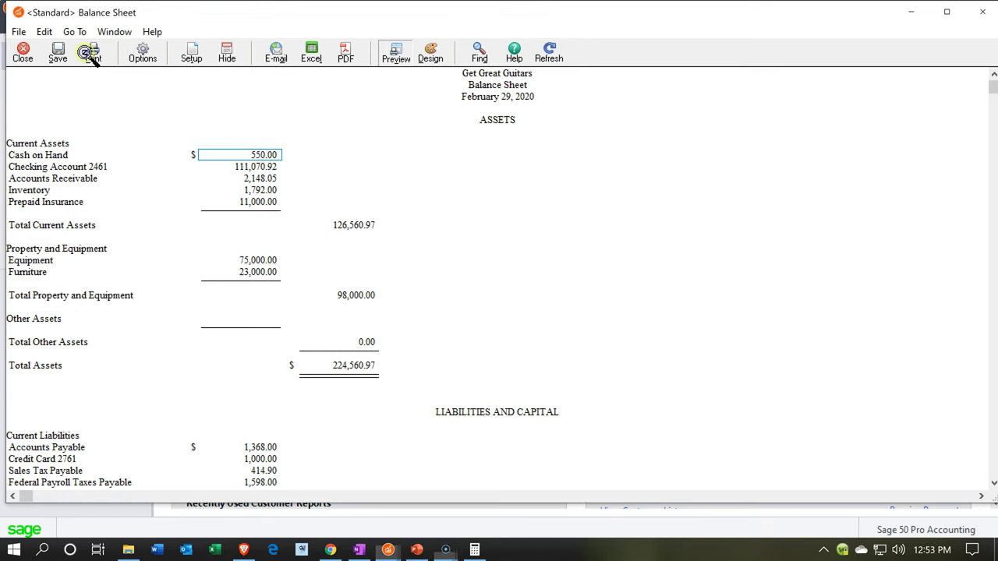
Step: Drill down into Cash on Hand on the balance sheet, check the String Music receipt in the General Ledger, and close the ledger
{"action": "double_click", "coordinate": [253, 156]}
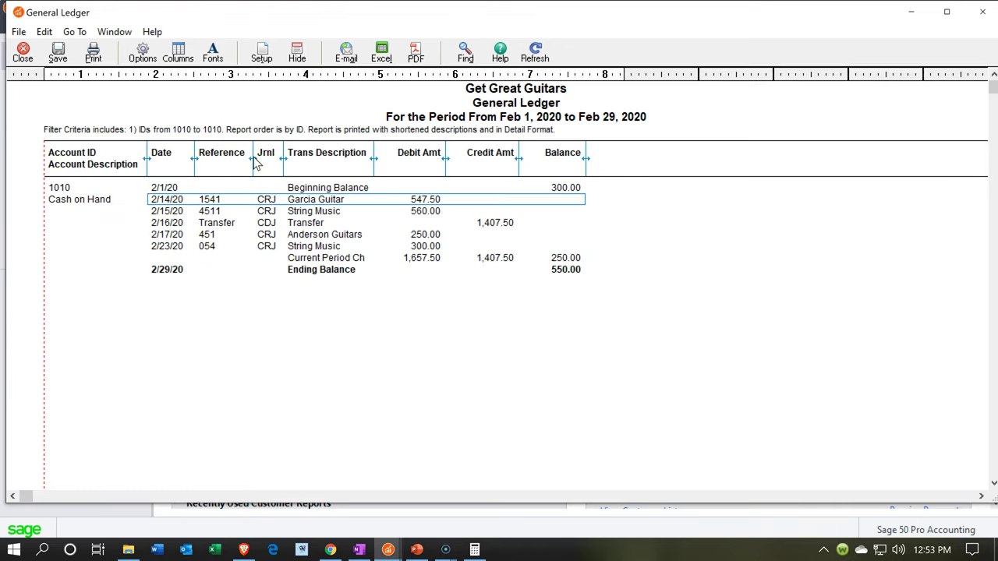
{"action": "left_click", "coordinate": [422, 246]}
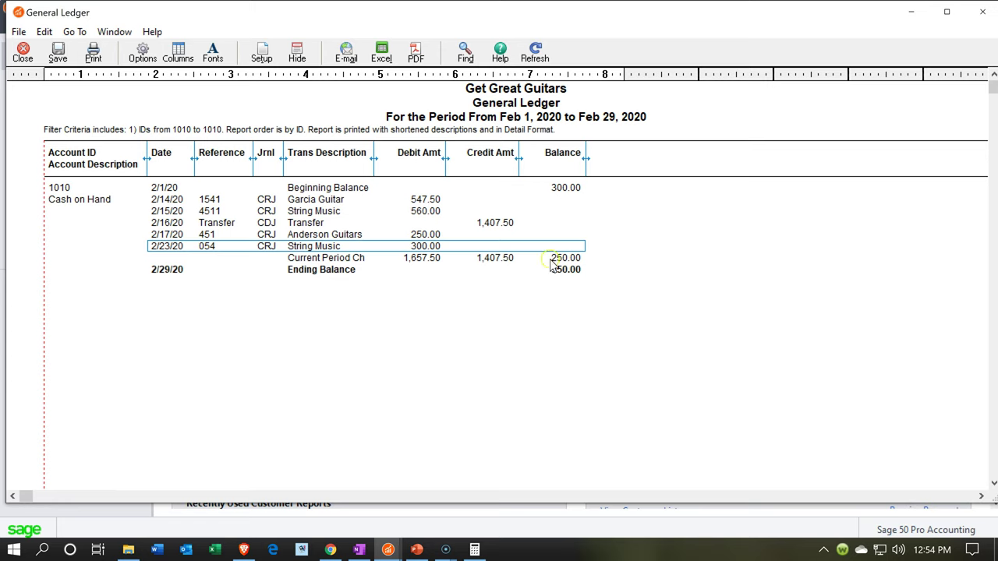
{"action": "left_click", "coordinate": [982, 11]}
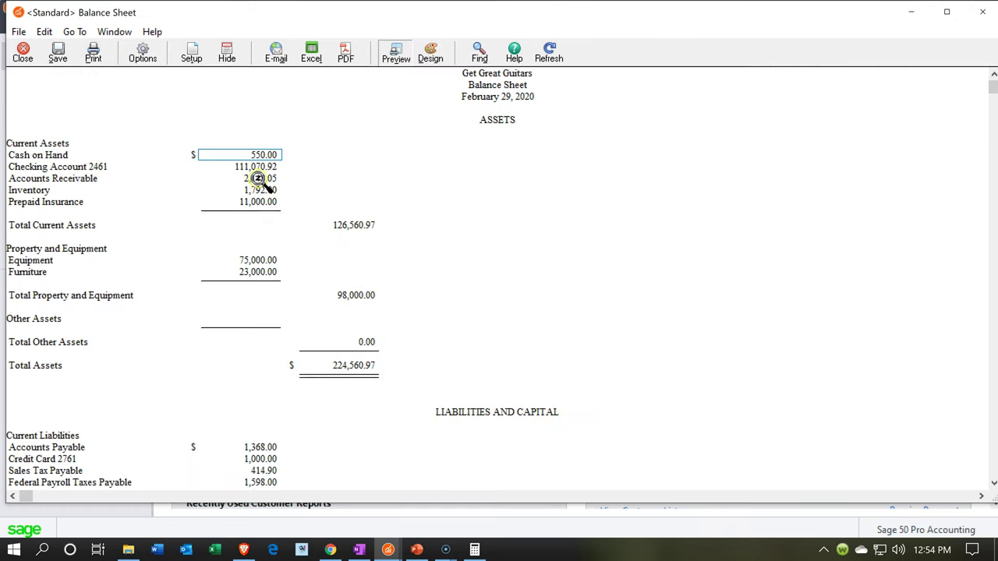
Step: Drill down into Accounts Receivable on the balance sheet to review its General Ledger transactions, then return to the balance sheet
{"action": "left_click", "coordinate": [264, 169]}
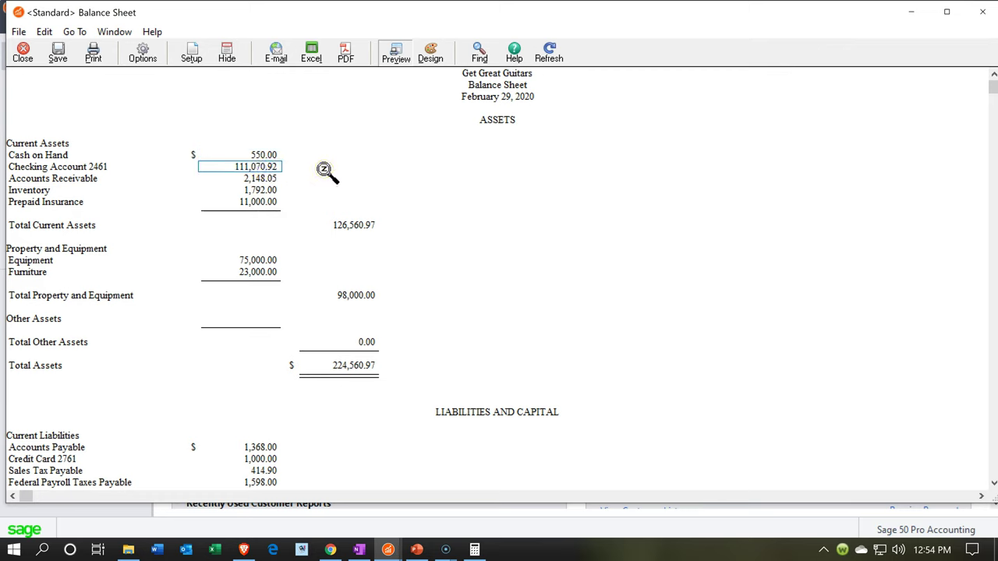
{"action": "left_click", "coordinate": [268, 176]}
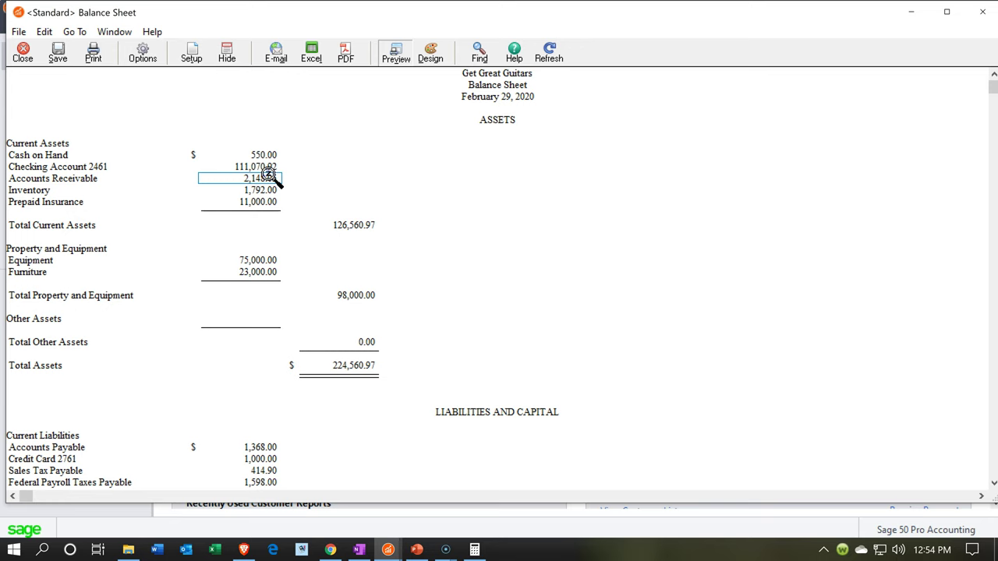
{"action": "double_click", "coordinate": [270, 176]}
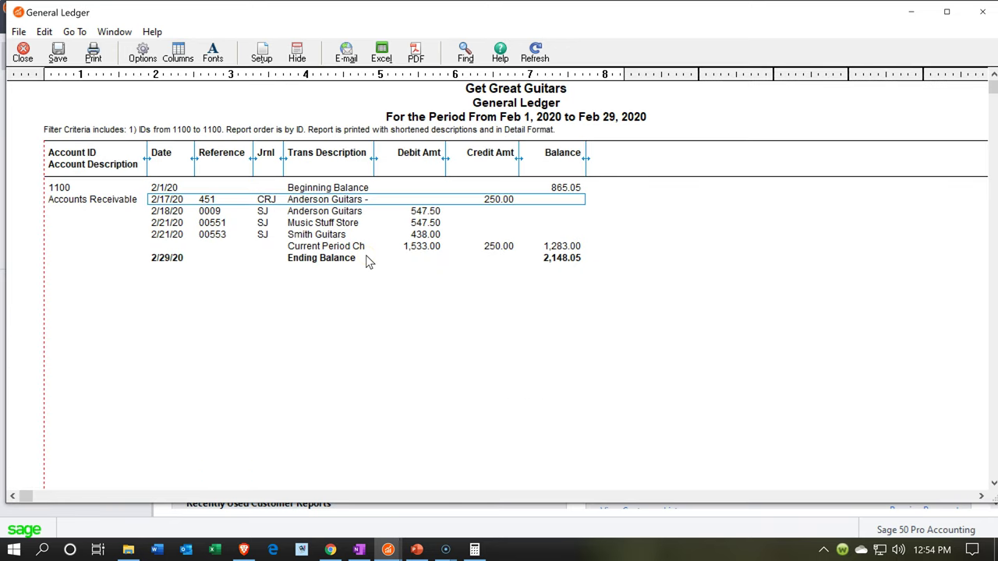
{"action": "left_click", "coordinate": [982, 13]}
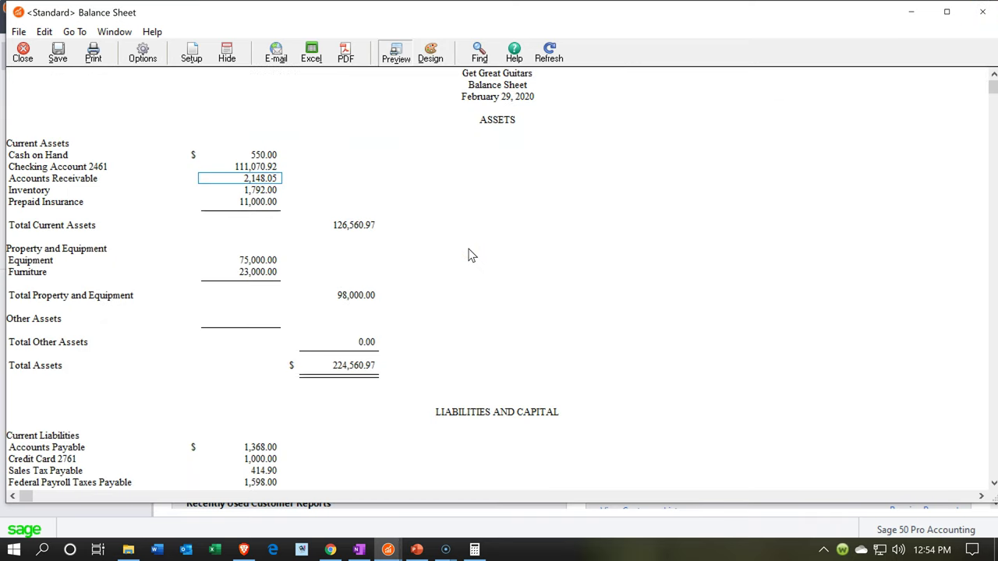
{"action": "double_click", "coordinate": [259, 184]}
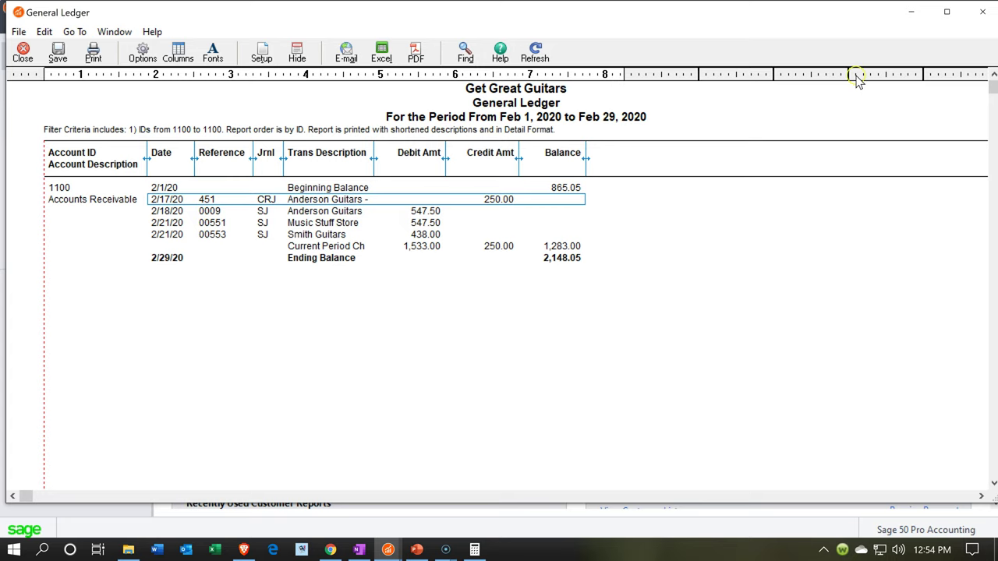
{"action": "left_click", "coordinate": [971, 21]}
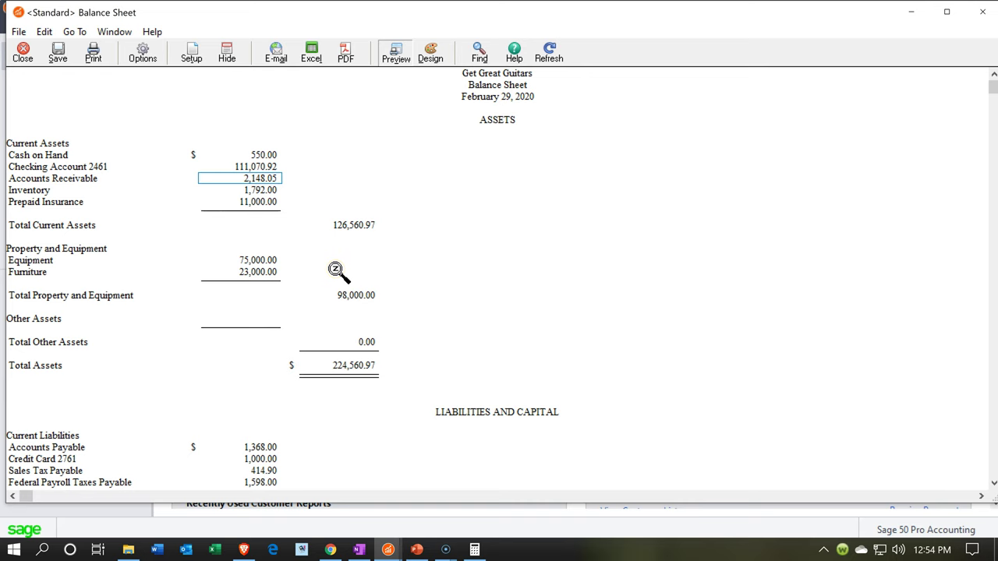
Step: Display the standard Income Statement without page numbers or zero amounts, and drill down into Sales Income for the current month
{"action": "left_click", "coordinate": [388, 549]}
{"action": "left_click", "coordinate": [387, 499]}
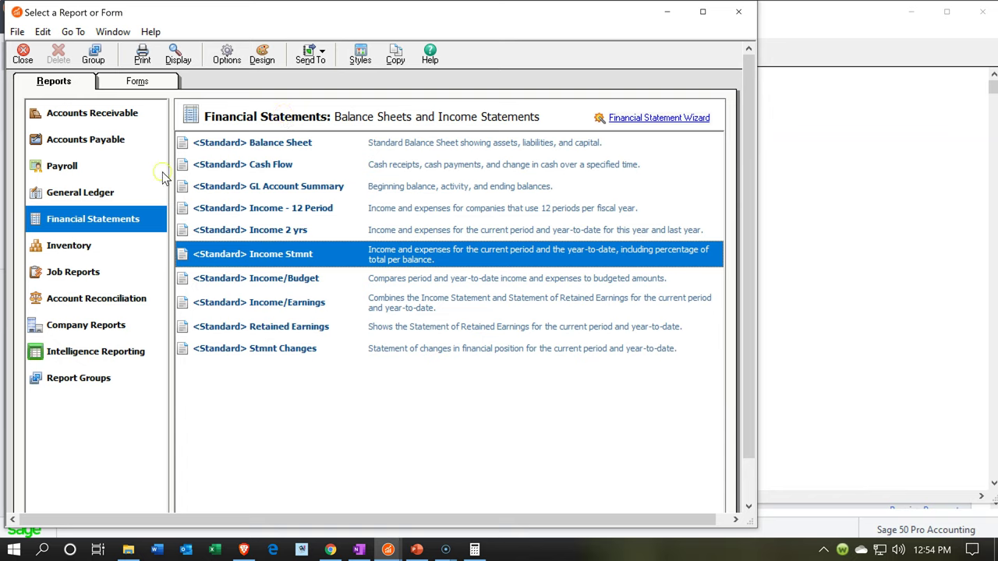
{"action": "left_click", "coordinate": [253, 260]}
{"action": "double_click", "coordinate": [254, 260]}
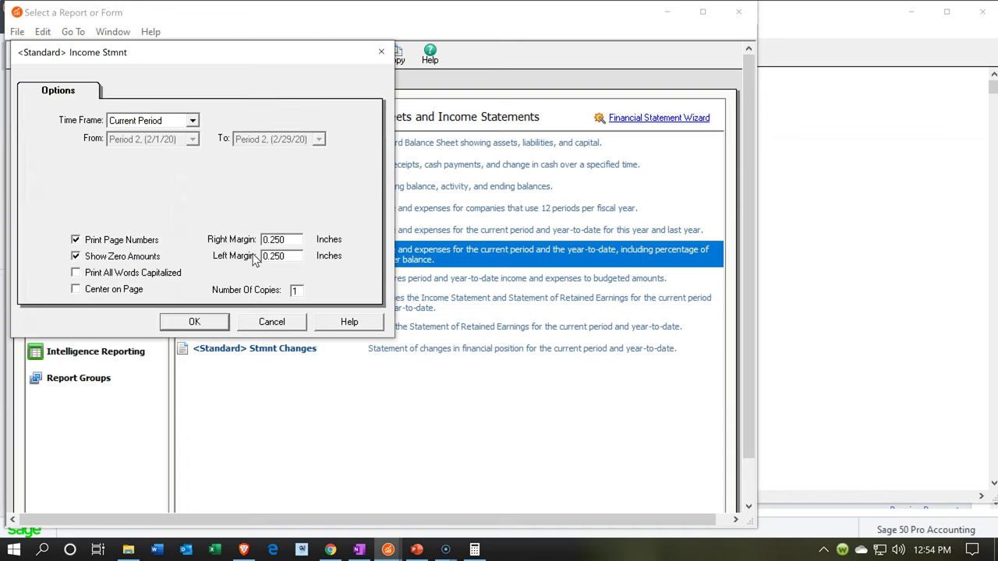
{"action": "left_click", "coordinate": [76, 240]}
{"action": "left_click", "coordinate": [76, 256]}
{"action": "left_click", "coordinate": [198, 322]}
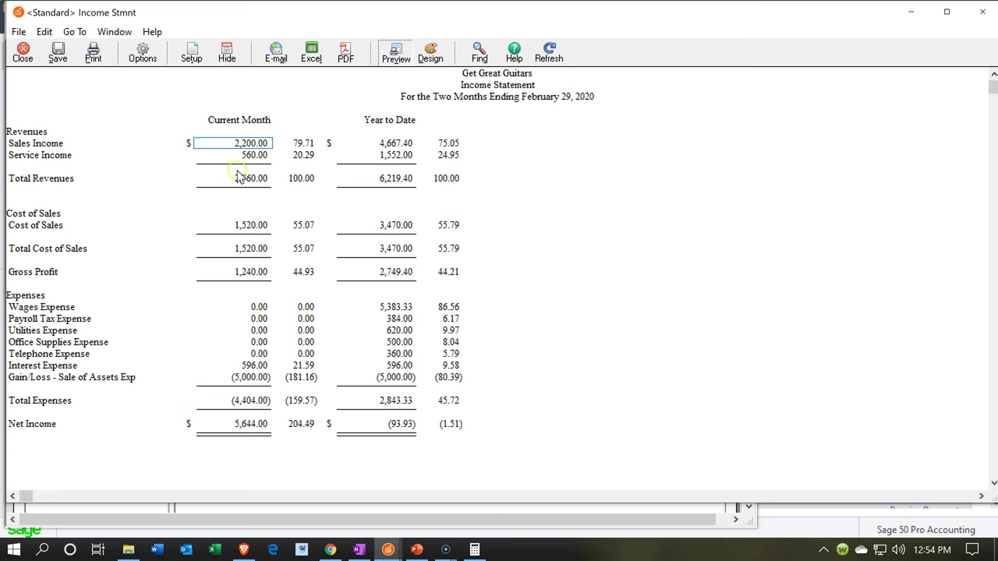
{"action": "double_click", "coordinate": [237, 146]}
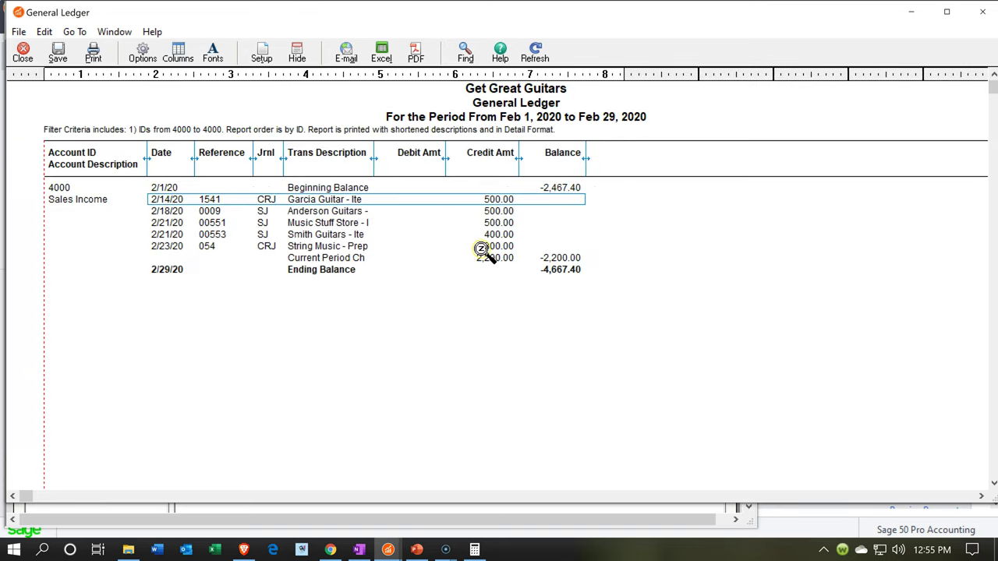
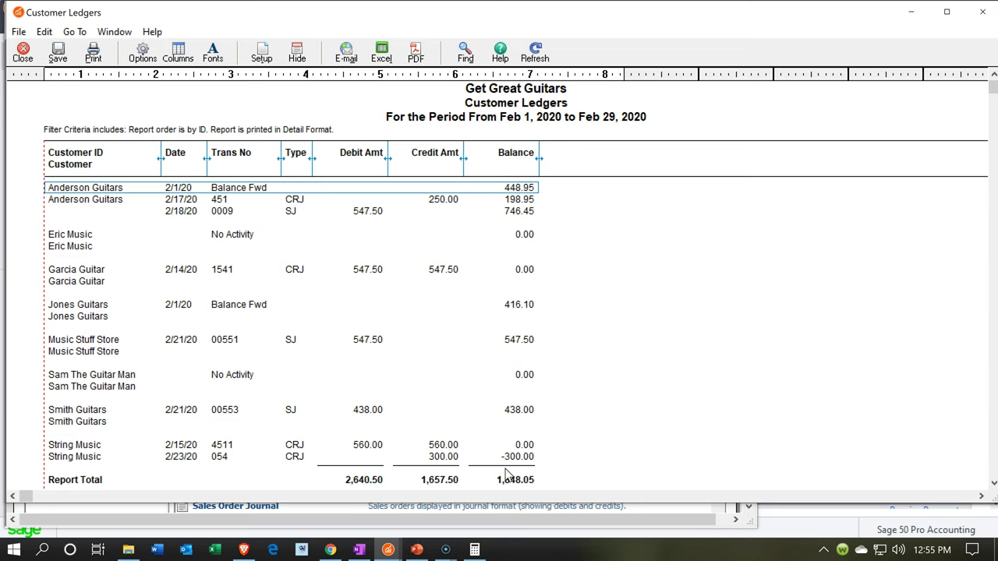
Step: Compare the report total of the Customer Ledgers with Accounts Receivable on the open standard Balance Sheet
{"action": "left_click", "coordinate": [527, 476]}
{"action": "left_click", "coordinate": [509, 496]}
{"action": "left_click", "coordinate": [388, 551]}
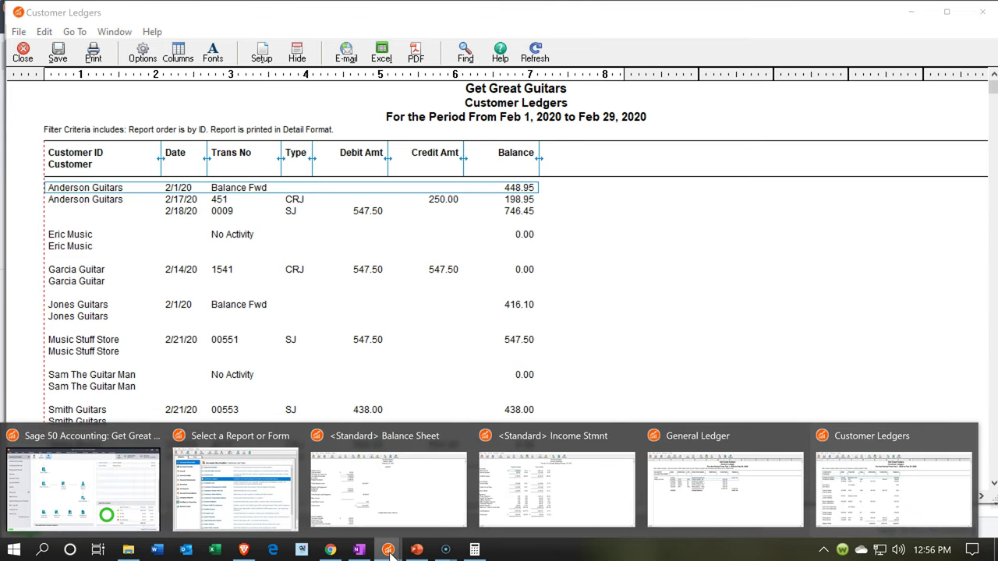
{"action": "left_click", "coordinate": [852, 507]}
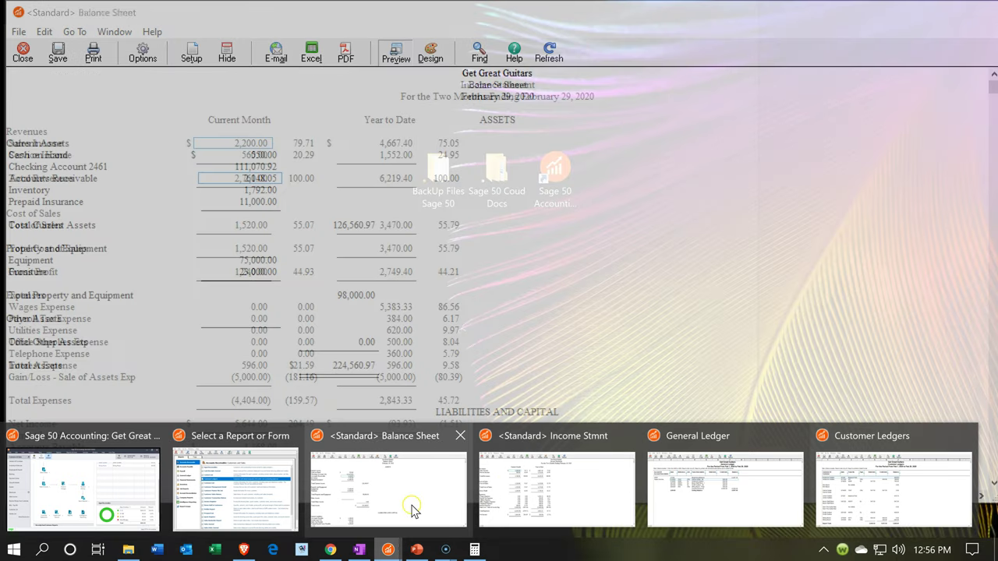
{"action": "left_click", "coordinate": [412, 509]}
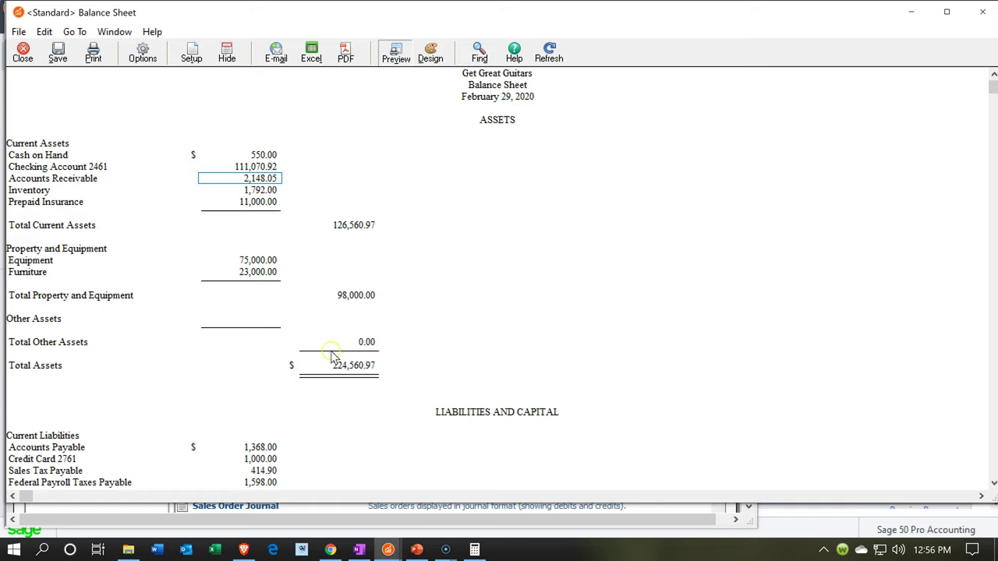
{"action": "left_click", "coordinate": [417, 550]}
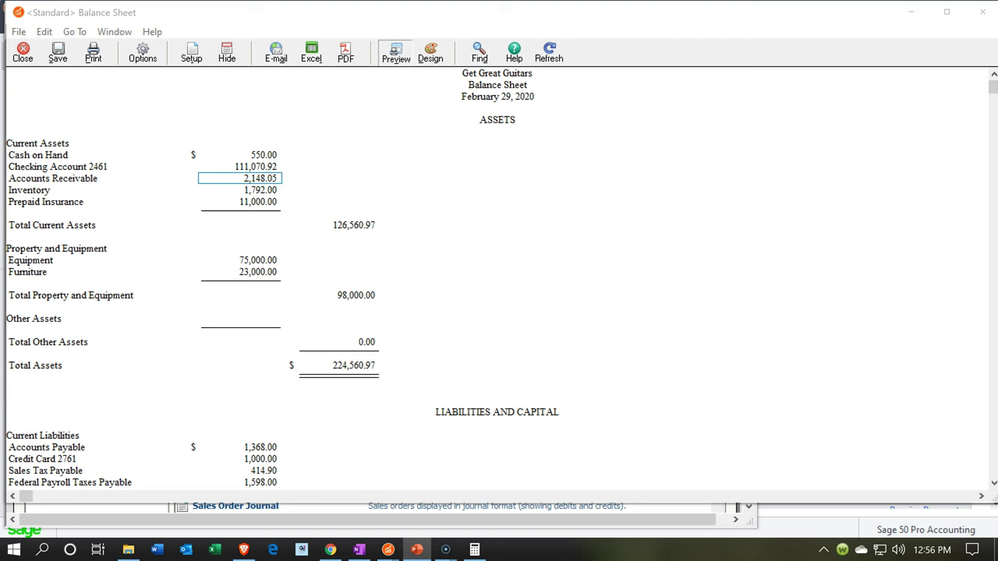
Step: Return to the Customer Ledgers and examine the String Music 2/23/20 receipt and the Anderson Guitars 2/17/20 and 2/18/20 entries
{"action": "mouse_move", "coordinate": [388, 550]}
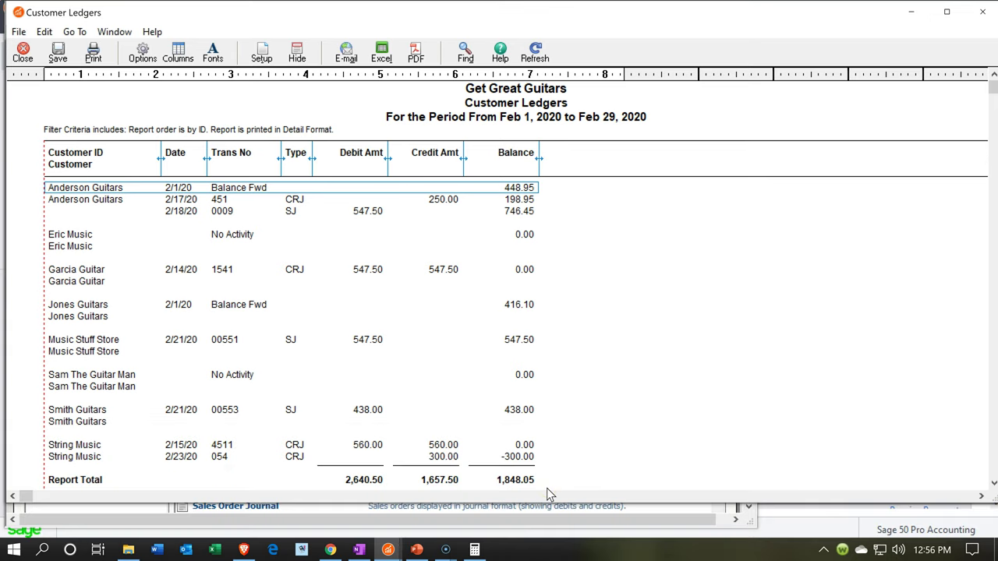
{"action": "left_click", "coordinate": [533, 456]}
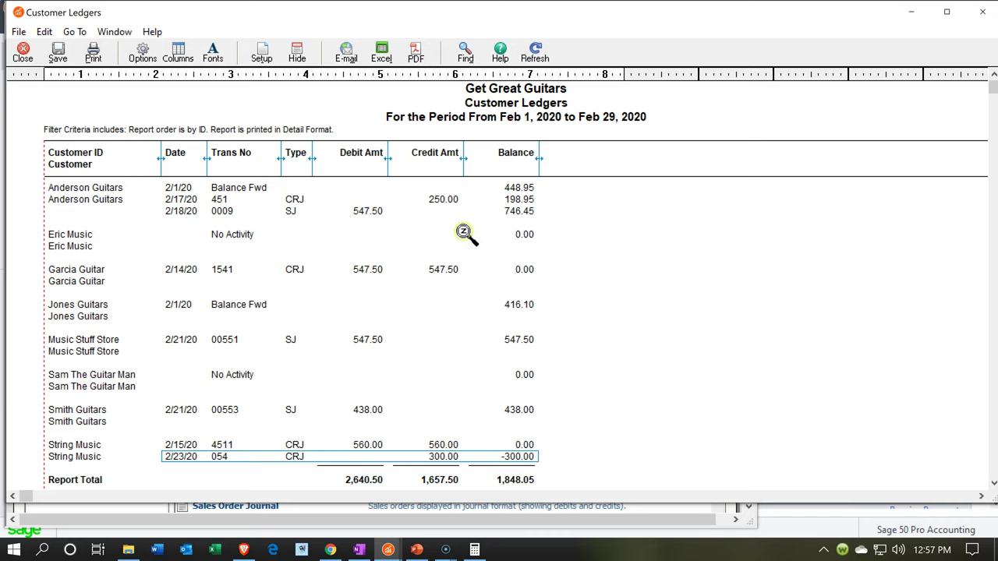
{"action": "left_click", "coordinate": [443, 201]}
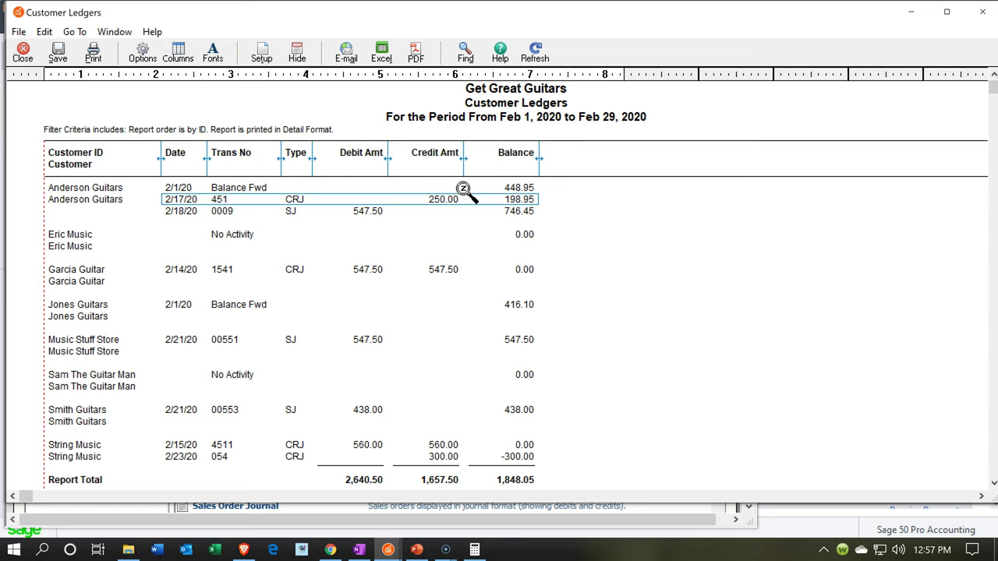
{"action": "left_click", "coordinate": [516, 212]}
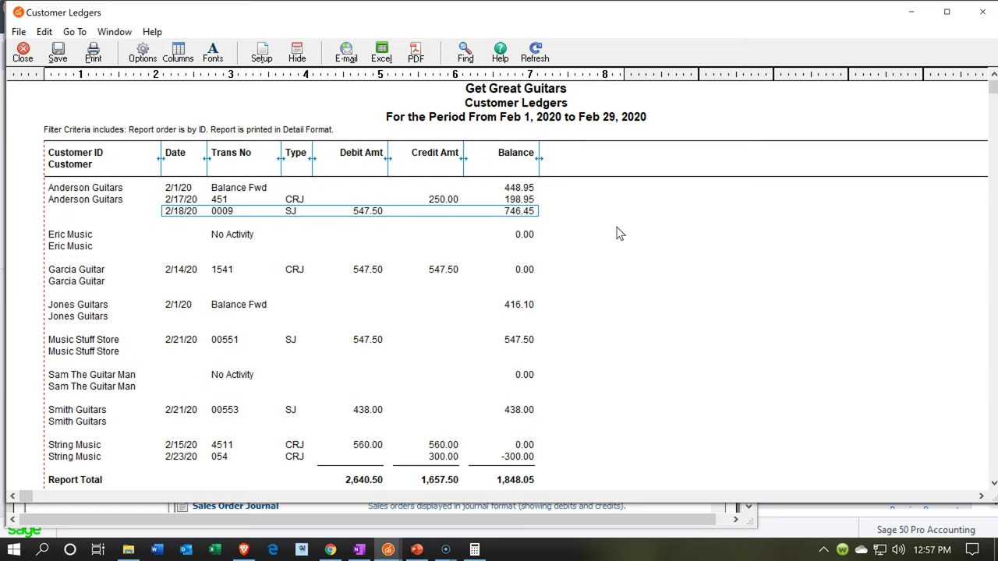
{"action": "left_click", "coordinate": [529, 458]}
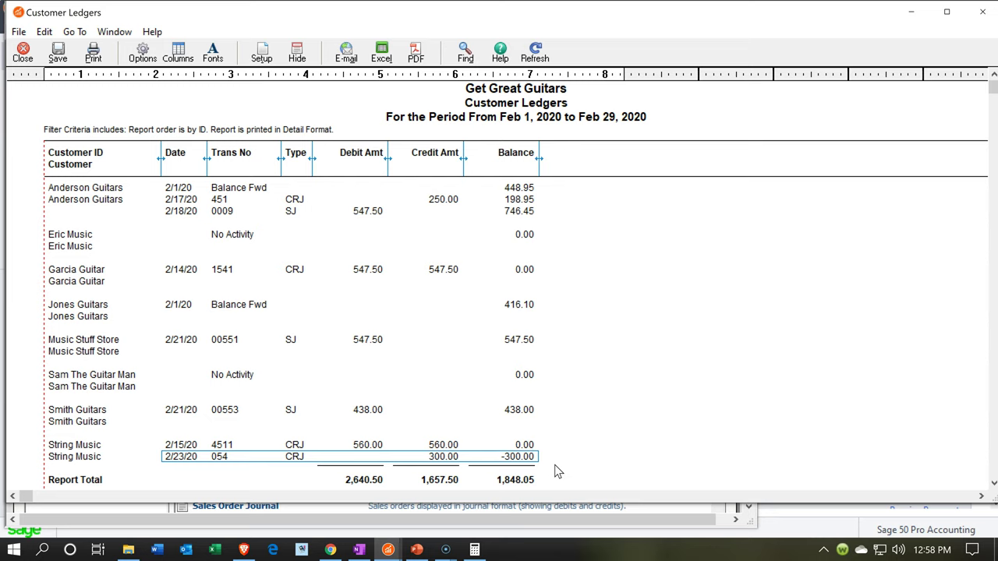
{"action": "double_click", "coordinate": [544, 460]}
Step: Bring up the open standard Income Statement to review its revenue and net income figures
{"action": "left_click", "coordinate": [392, 548]}
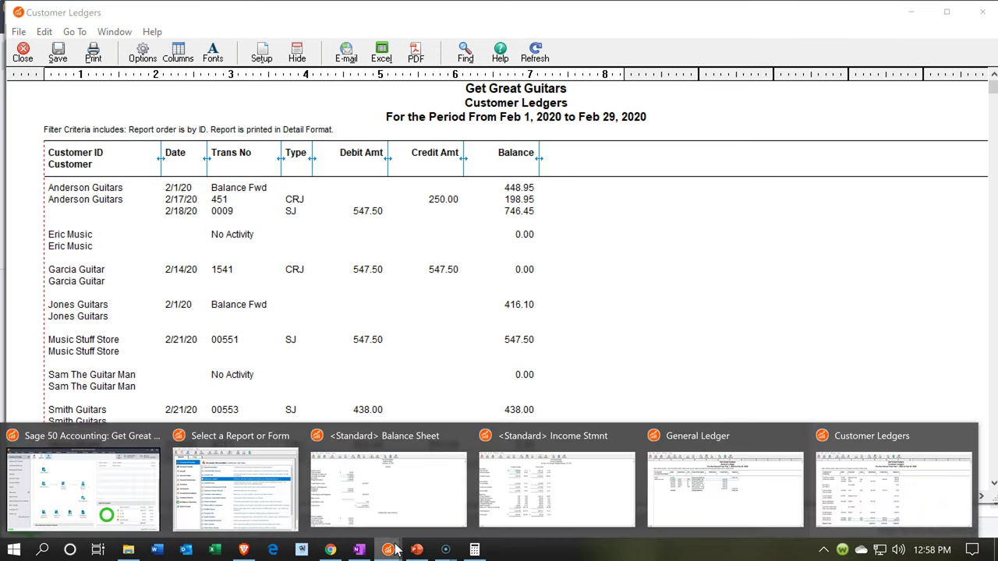
{"action": "left_click", "coordinate": [524, 516]}
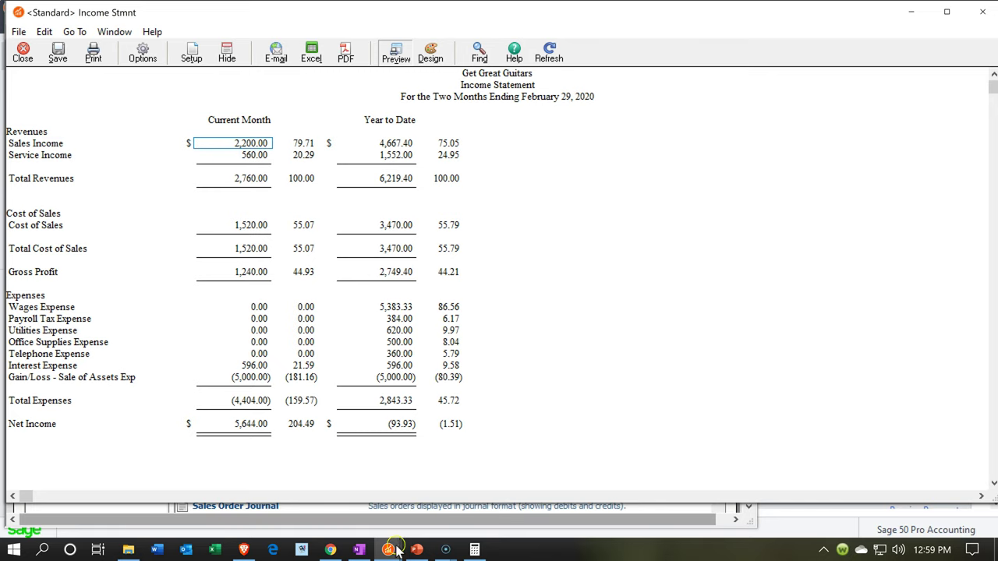
{"action": "mouse_move", "coordinate": [392, 550]}
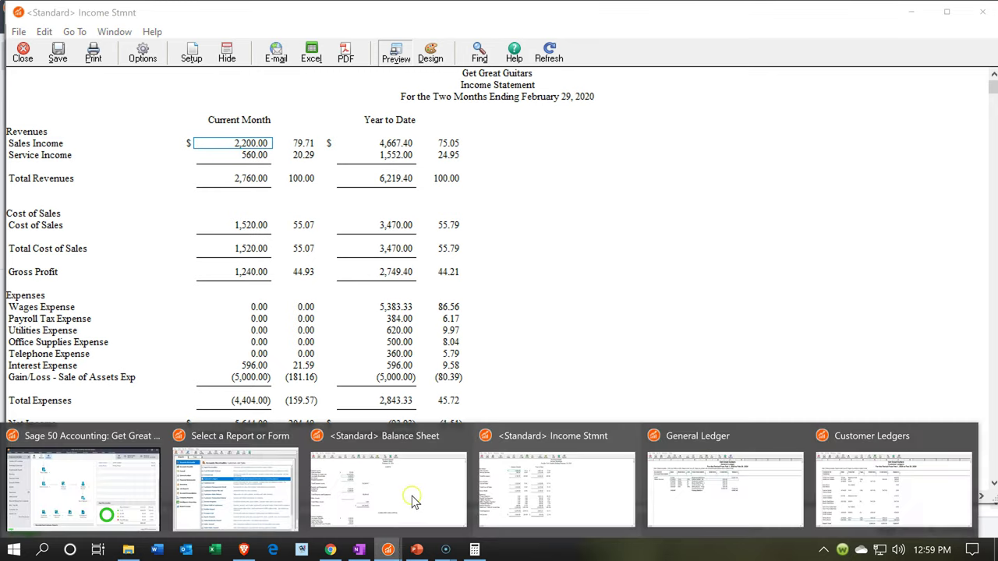